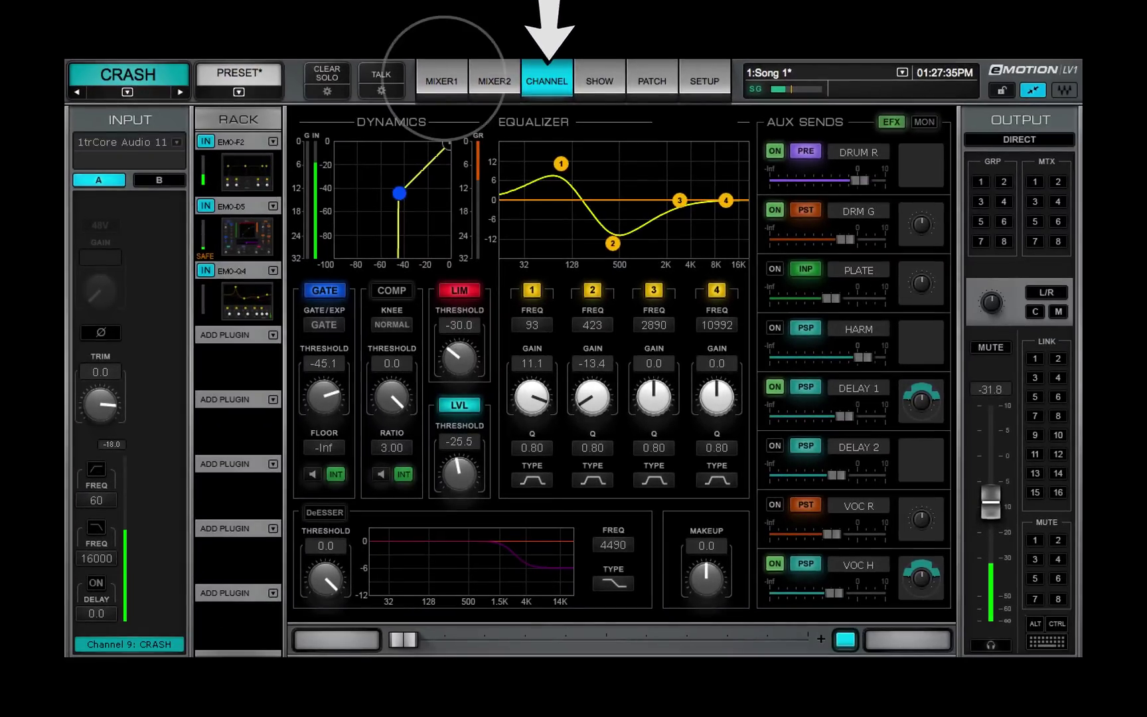
Return to MIXER1 and focus the RACK 2, FL 2, then SNR BOT channels
click(441, 81)
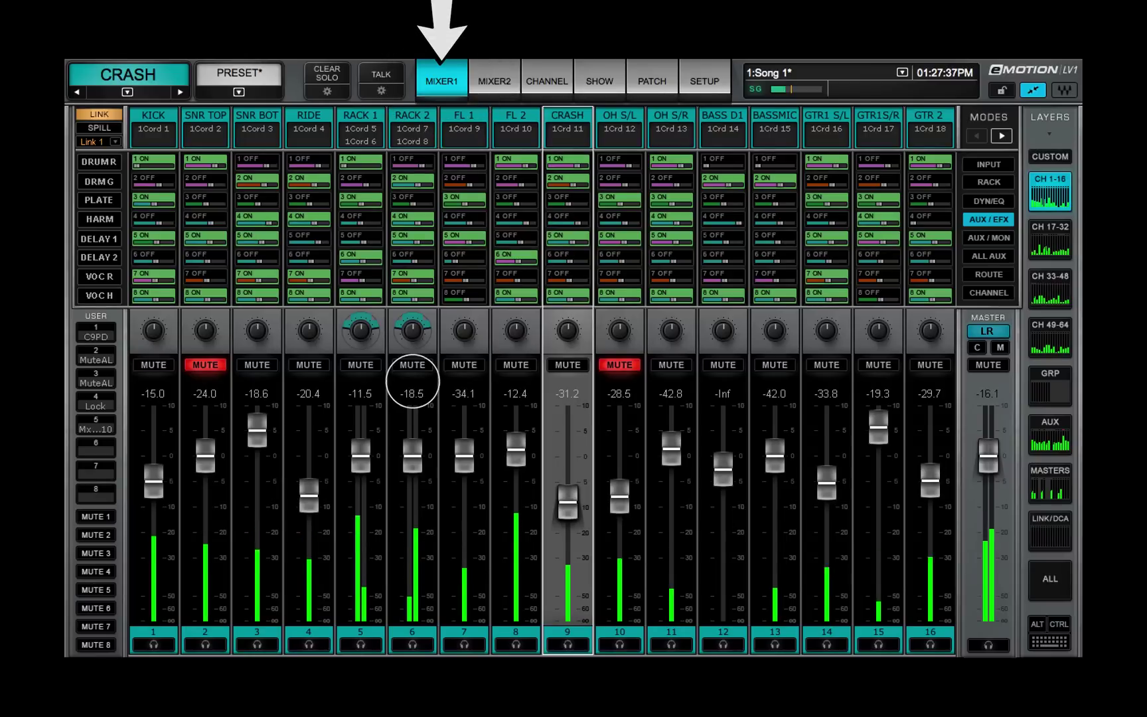
click(412, 381)
click(516, 380)
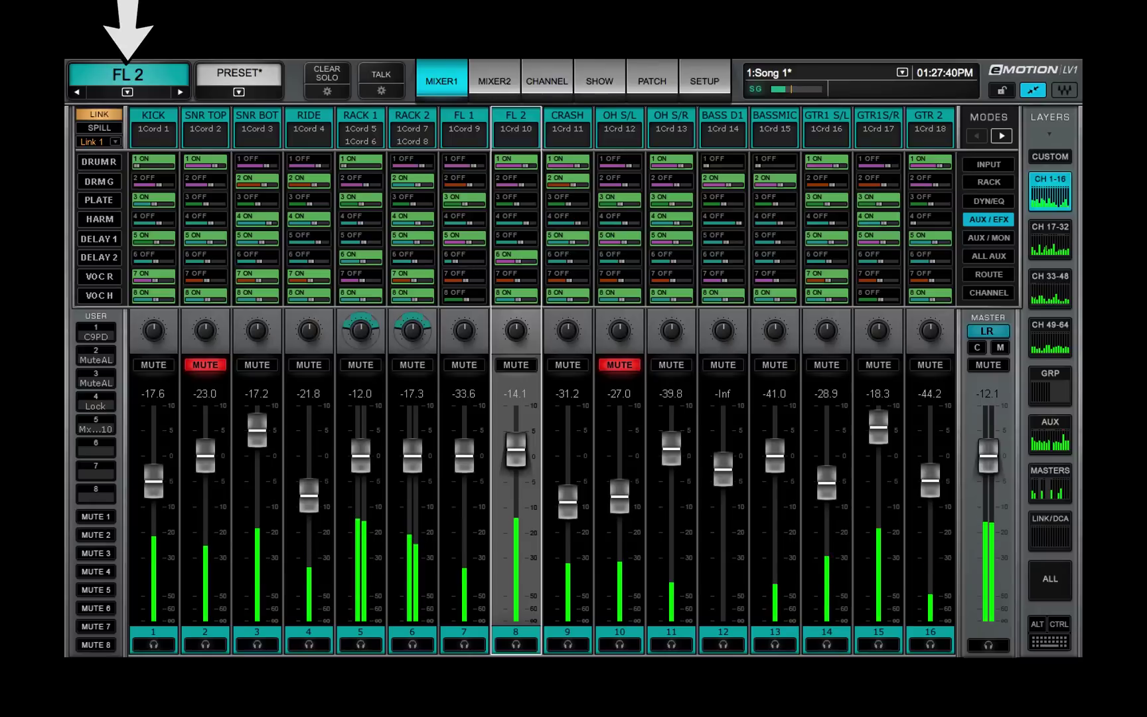
click(259, 382)
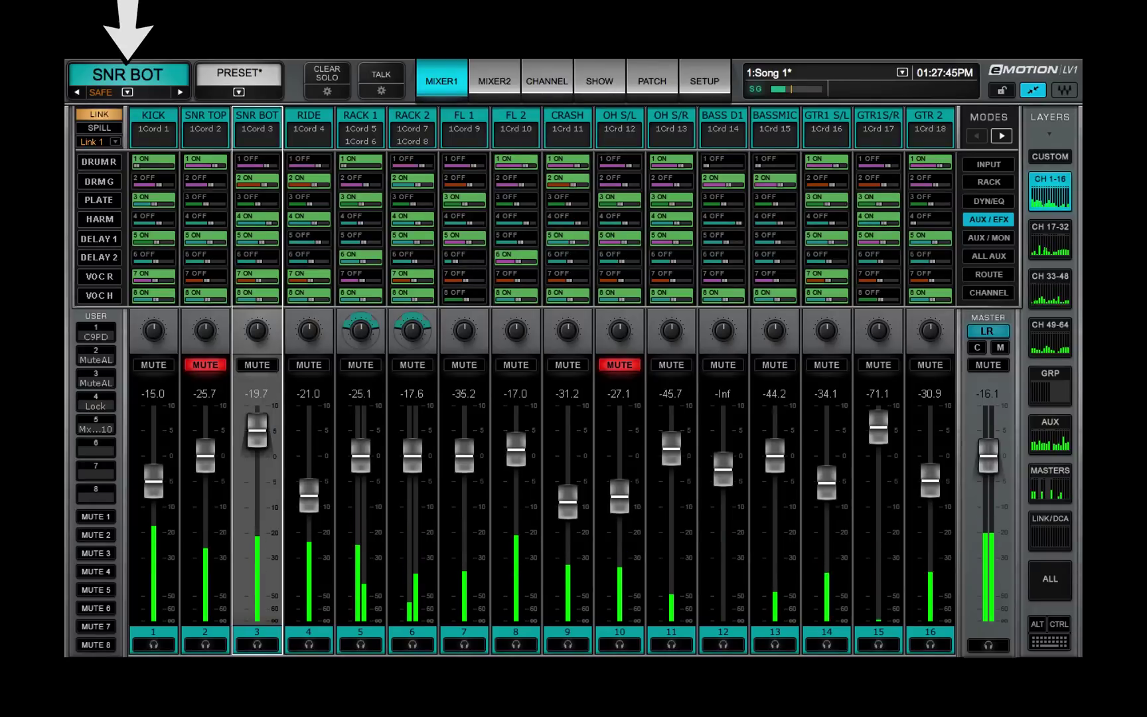
Step the focus forward and back with the arrows, then pick FL 1 from the channel list
click(180, 92)
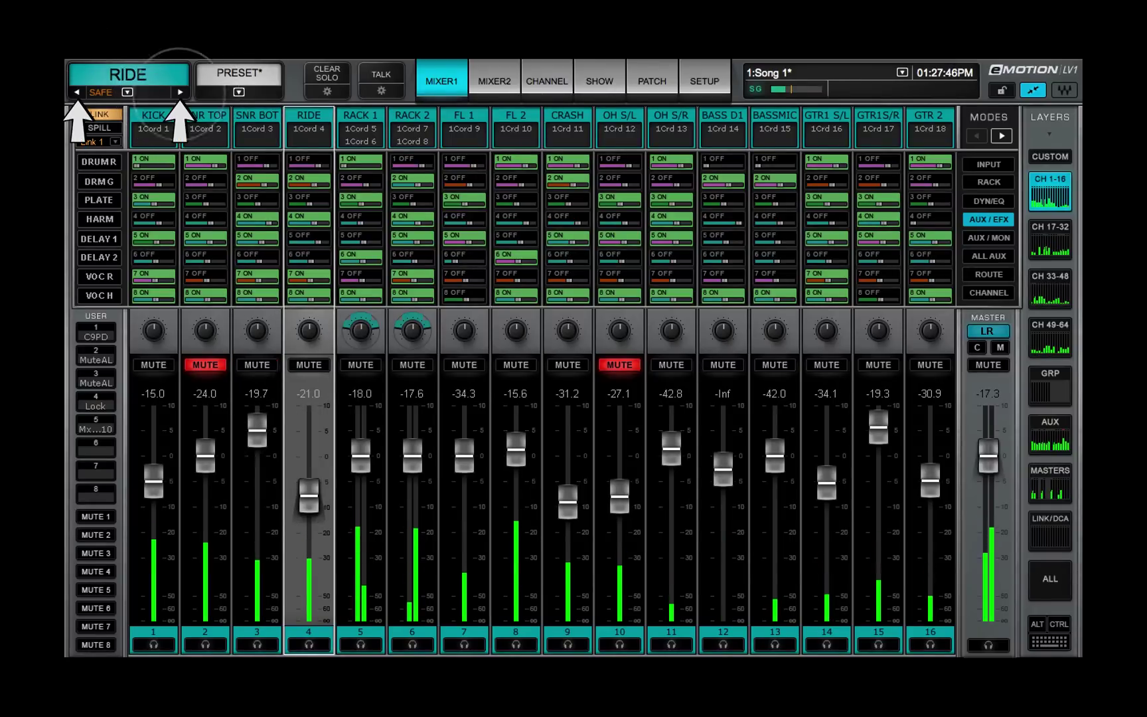
click(180, 92)
click(180, 91)
click(77, 92)
click(77, 92)
click(77, 92)
click(77, 91)
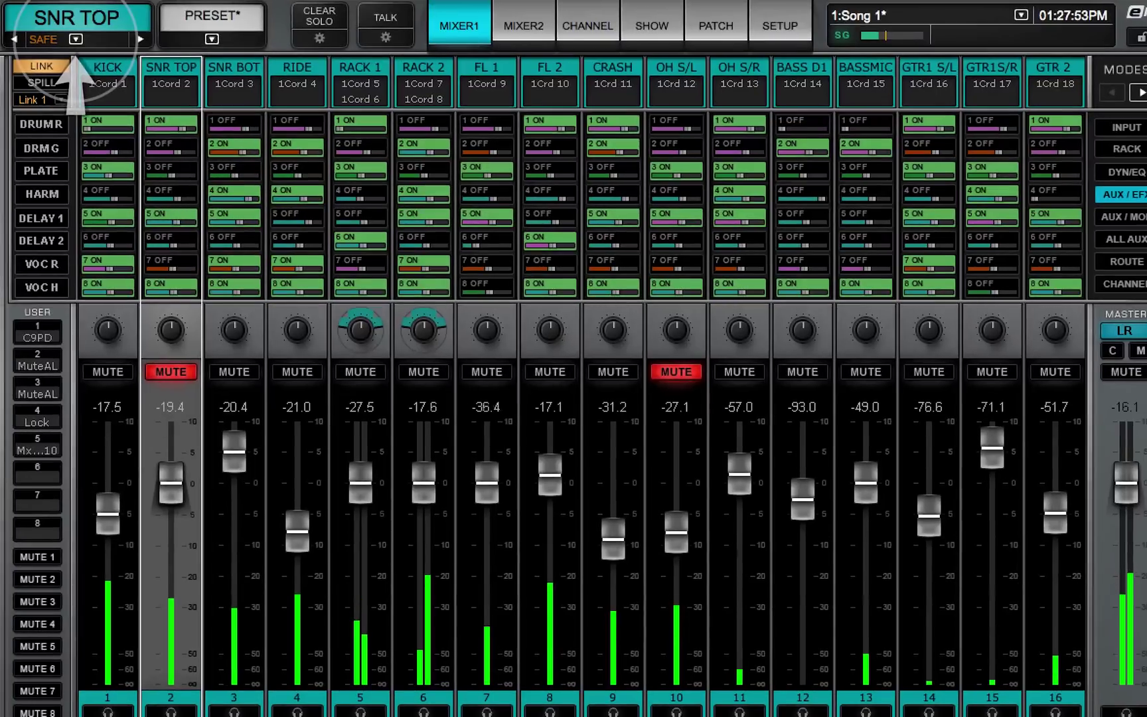
click(76, 39)
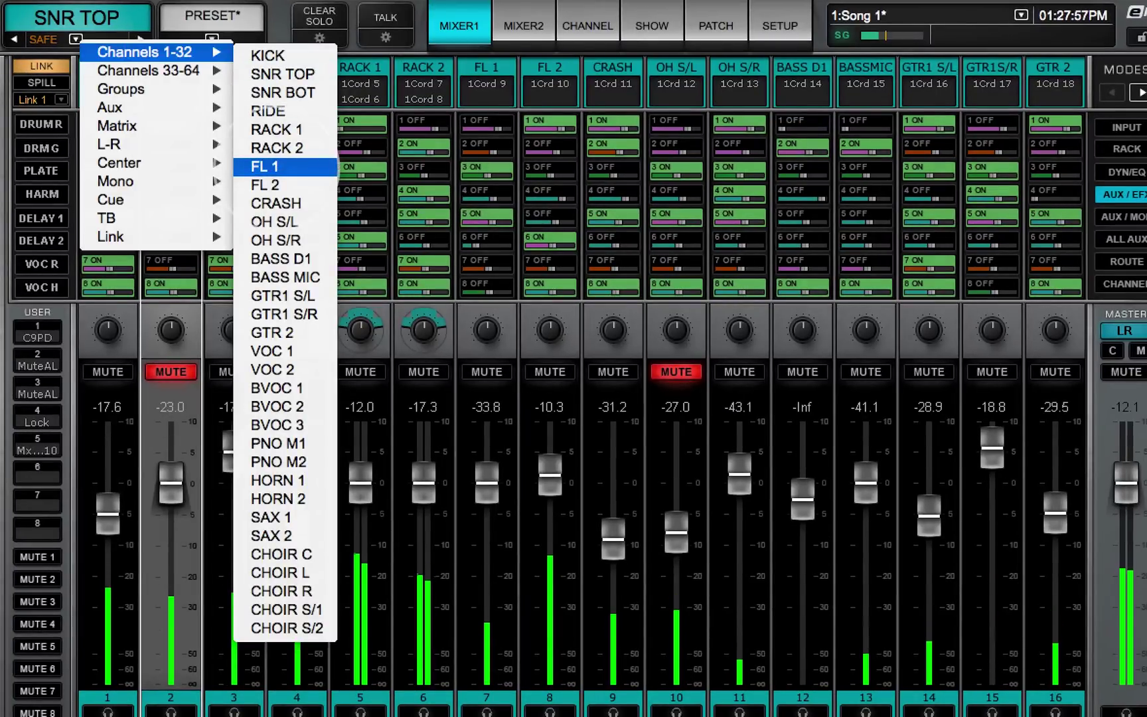
click(266, 166)
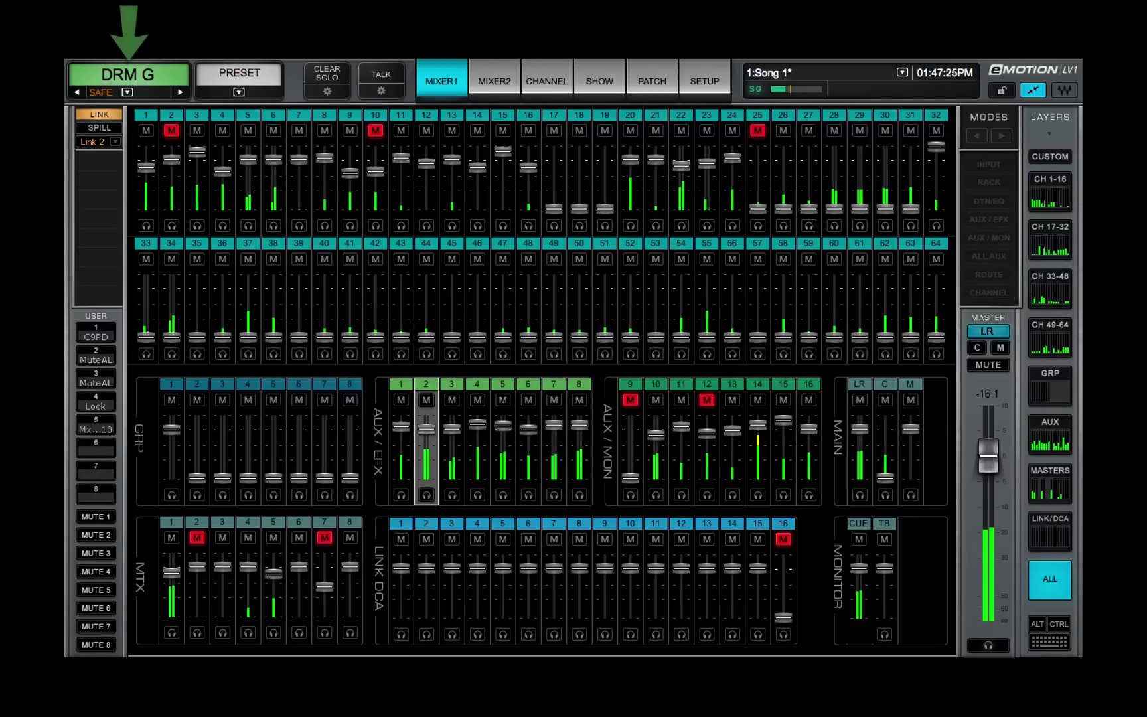
On the ALL layer, focus GRP 1, AUX/MON 13 (GTR 2), then matrix 4, DELAY 1
click(170, 416)
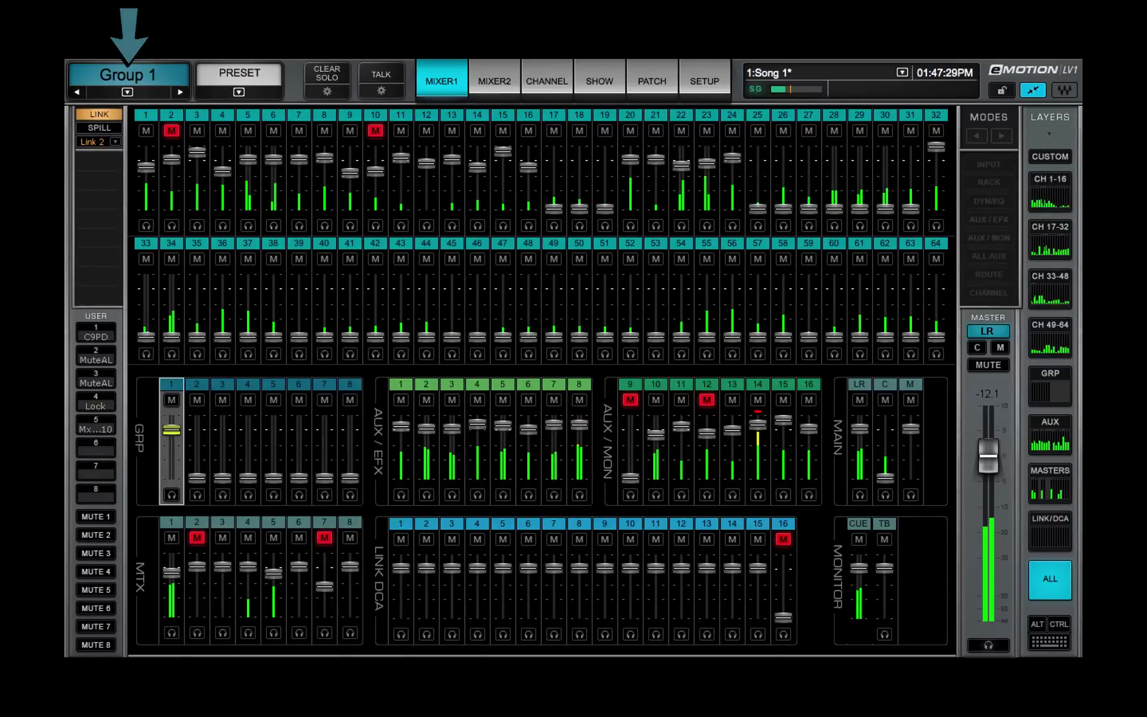
click(731, 421)
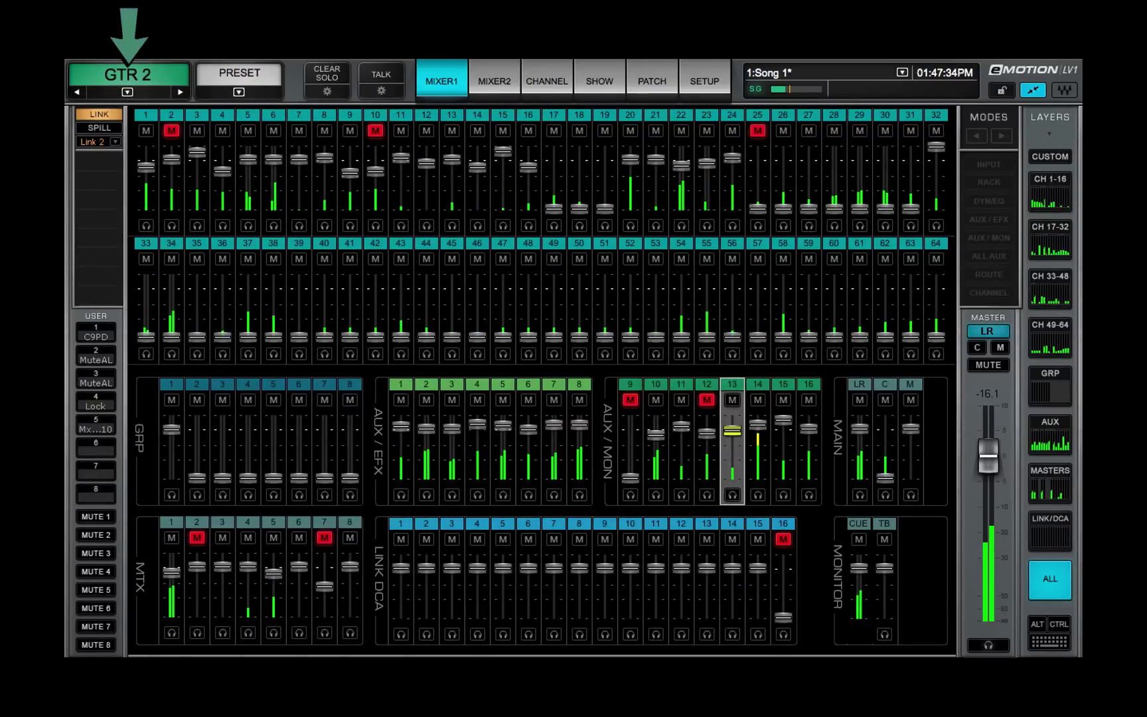
click(246, 551)
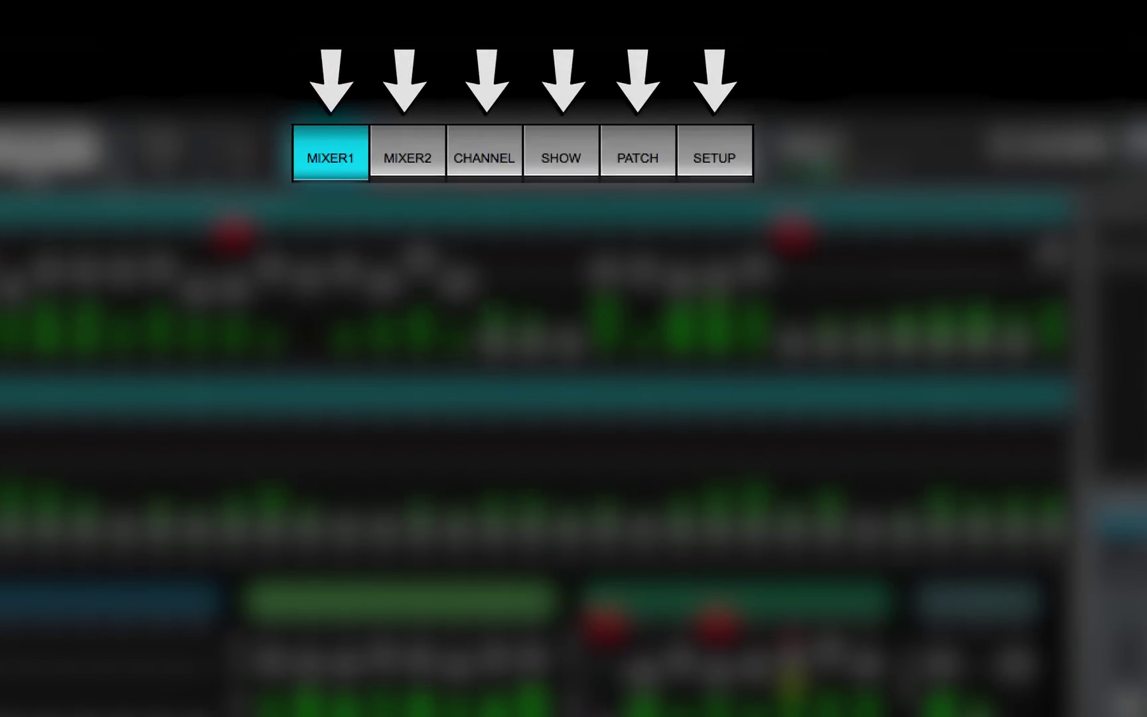
Open the SETUP page and view its Mixer Settings and U/I Settings panels
click(714, 153)
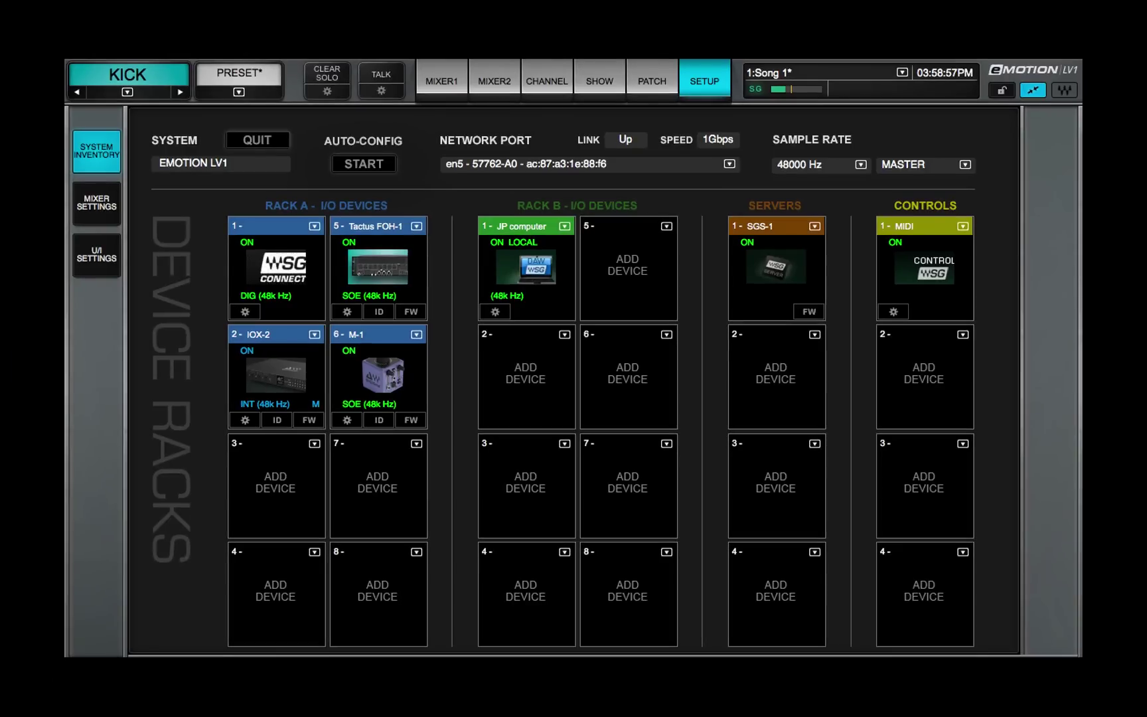
click(96, 202)
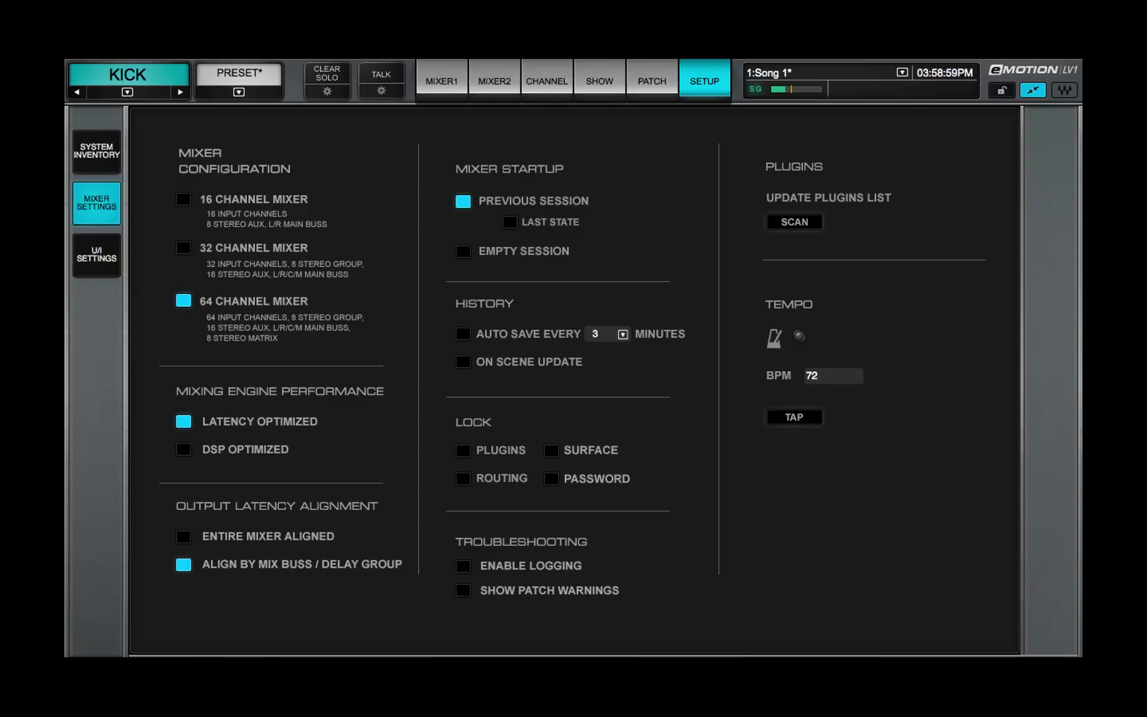
click(97, 256)
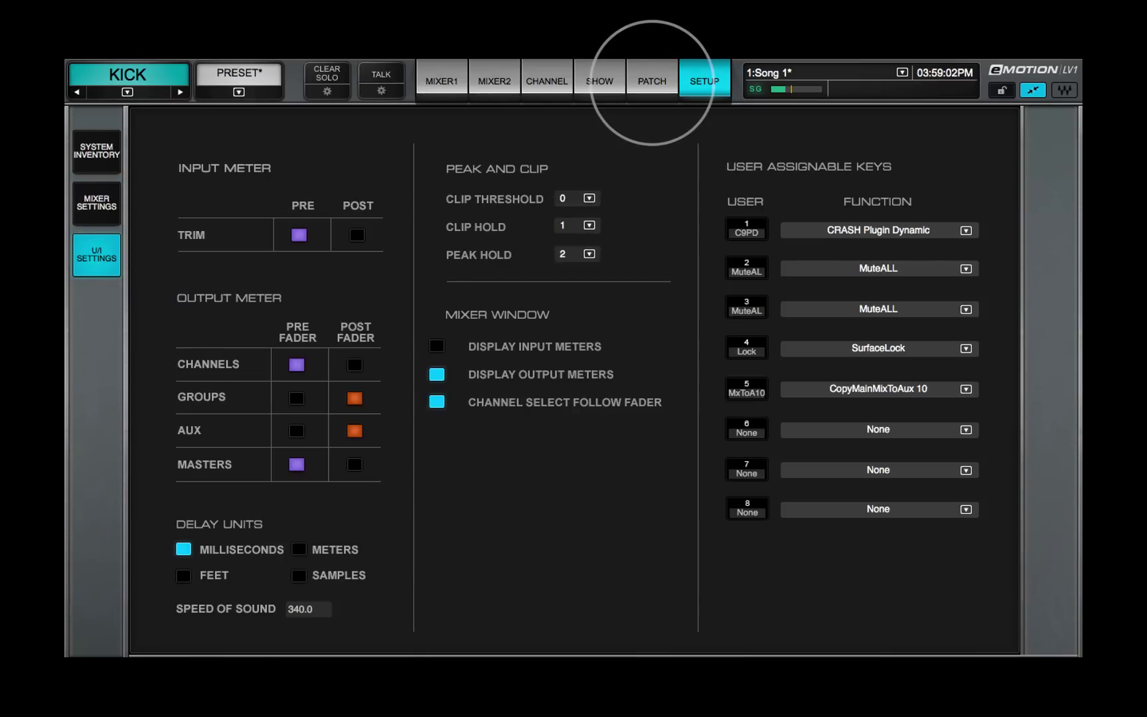
Tour the PATCH page's Output, Internal, Device to Device and Delay grids, then return to MIXER1
click(651, 81)
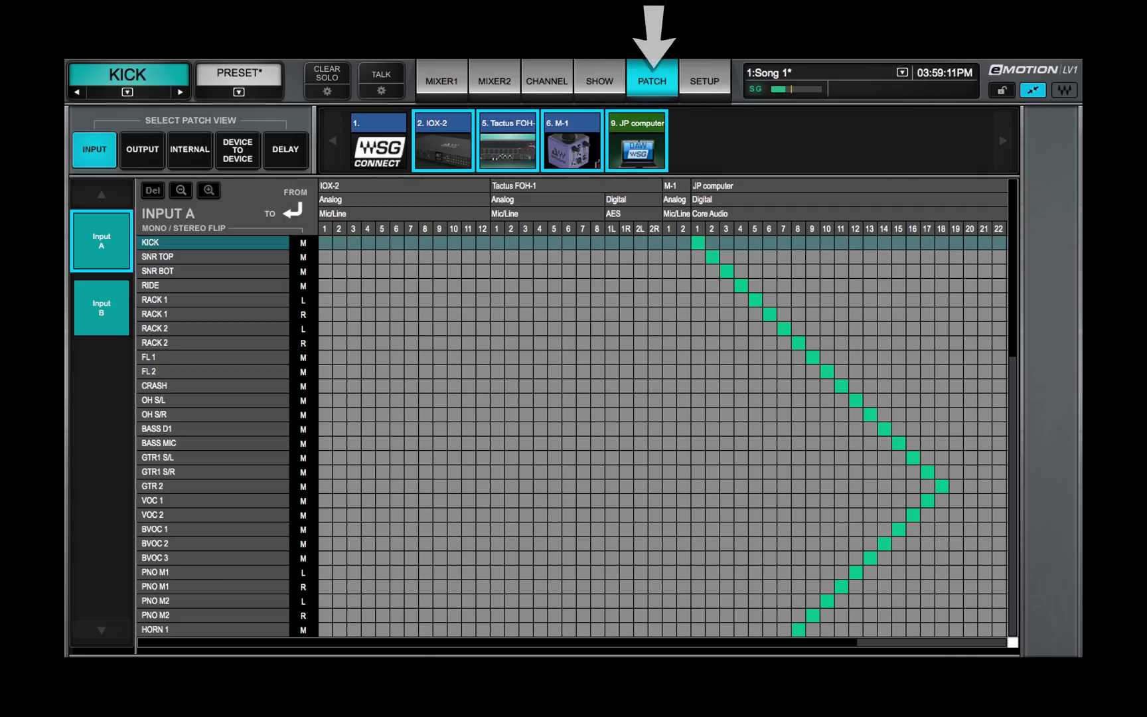
click(142, 149)
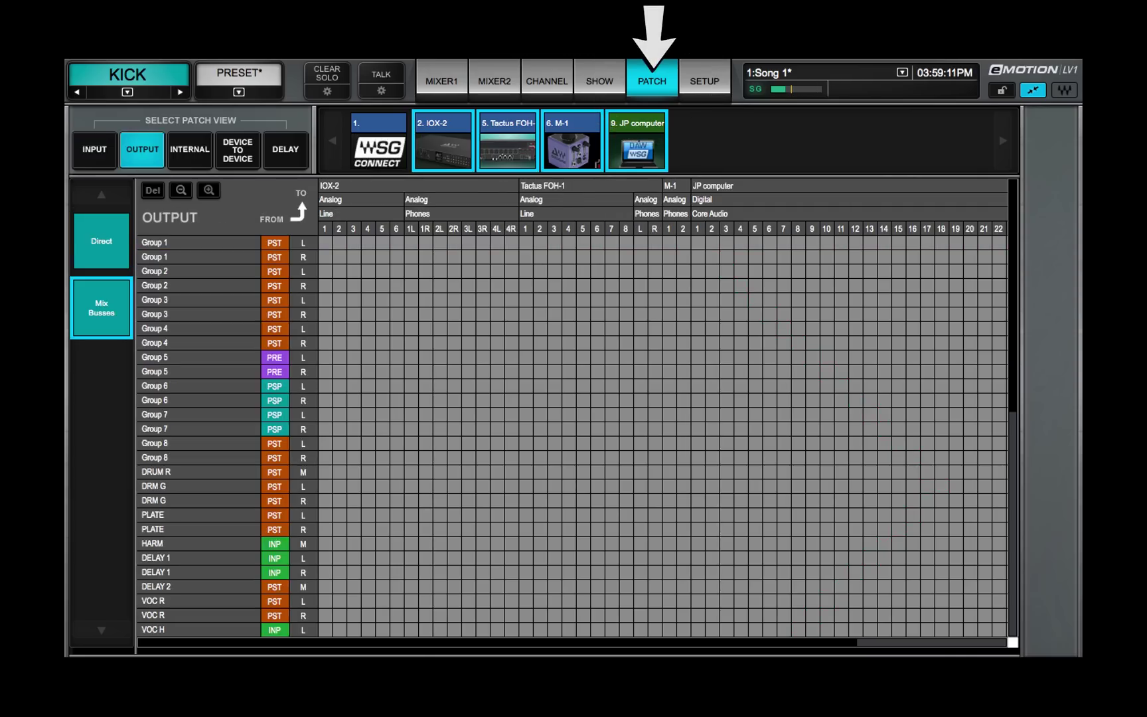
click(190, 150)
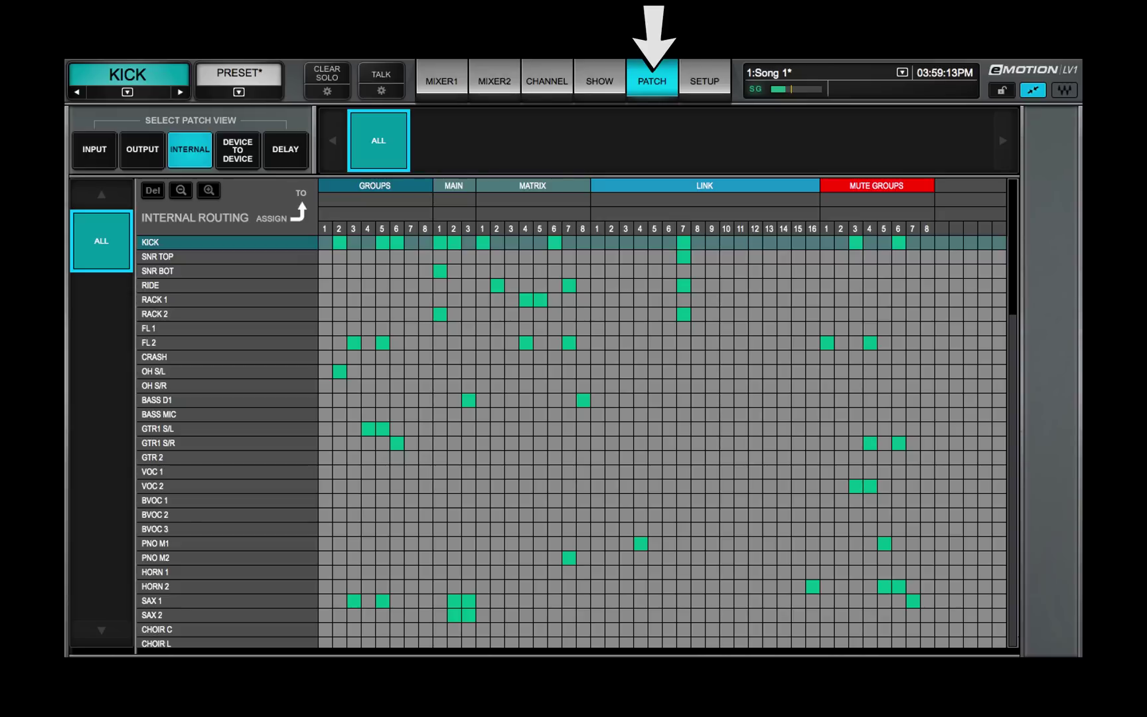
click(237, 149)
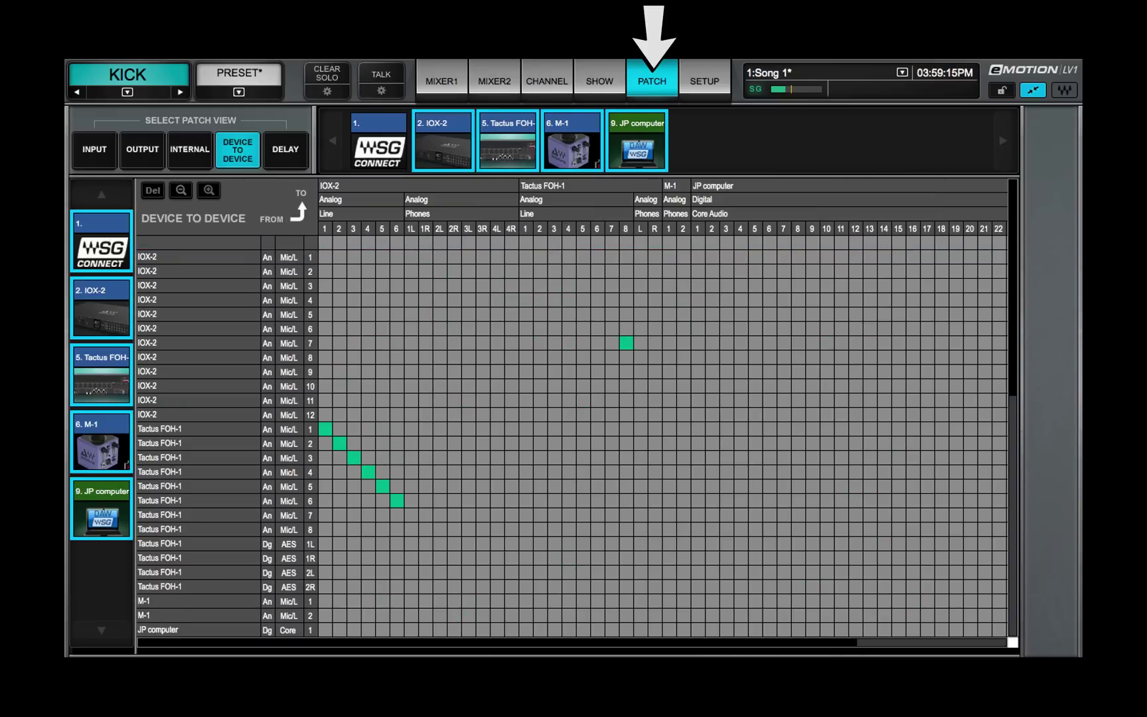
click(286, 150)
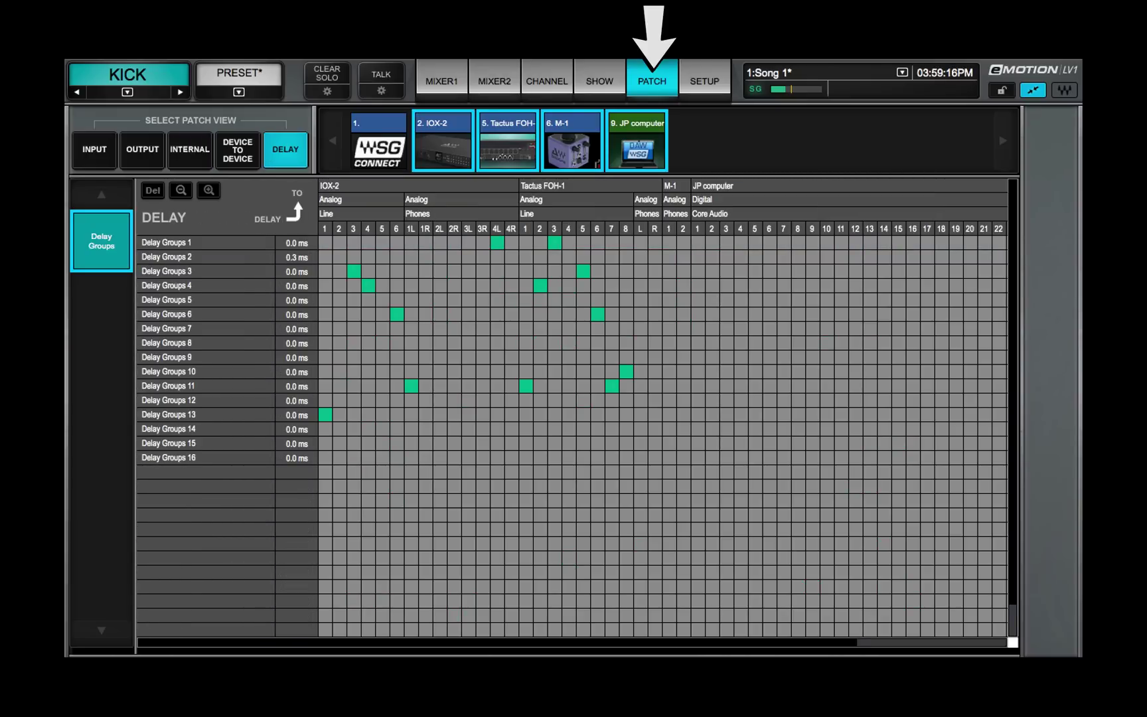
click(442, 81)
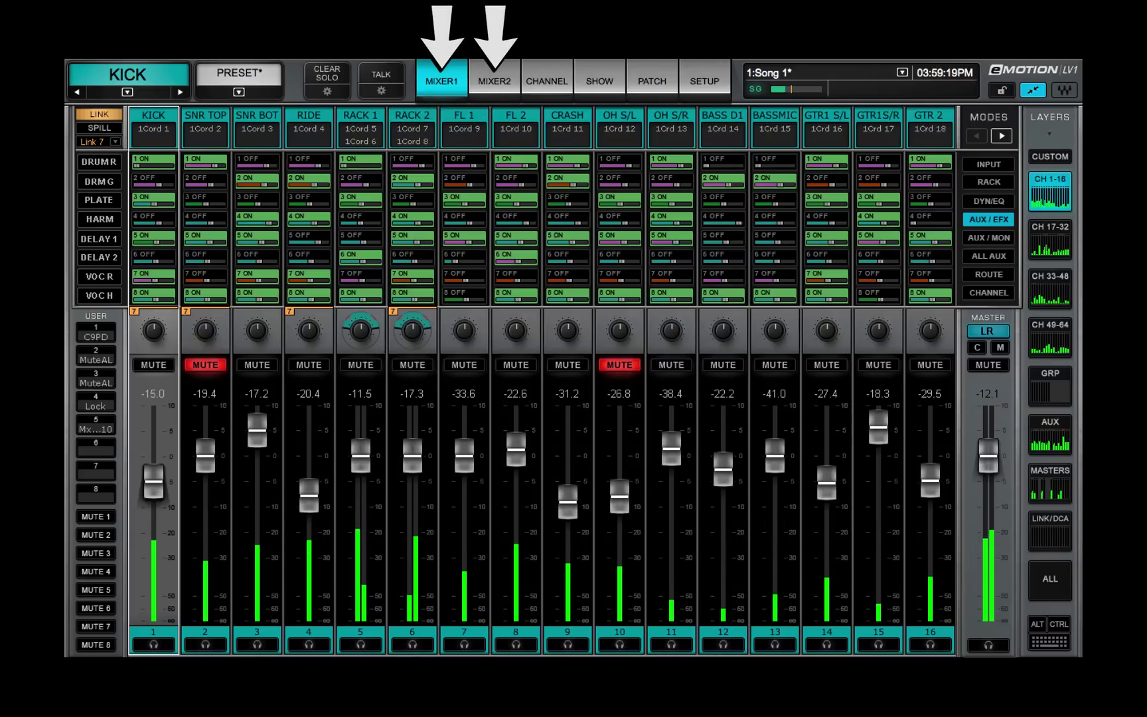
Visit MIXER2 and CHANNEL, then SHOW's Scenes and Recall Safe panels
click(492, 81)
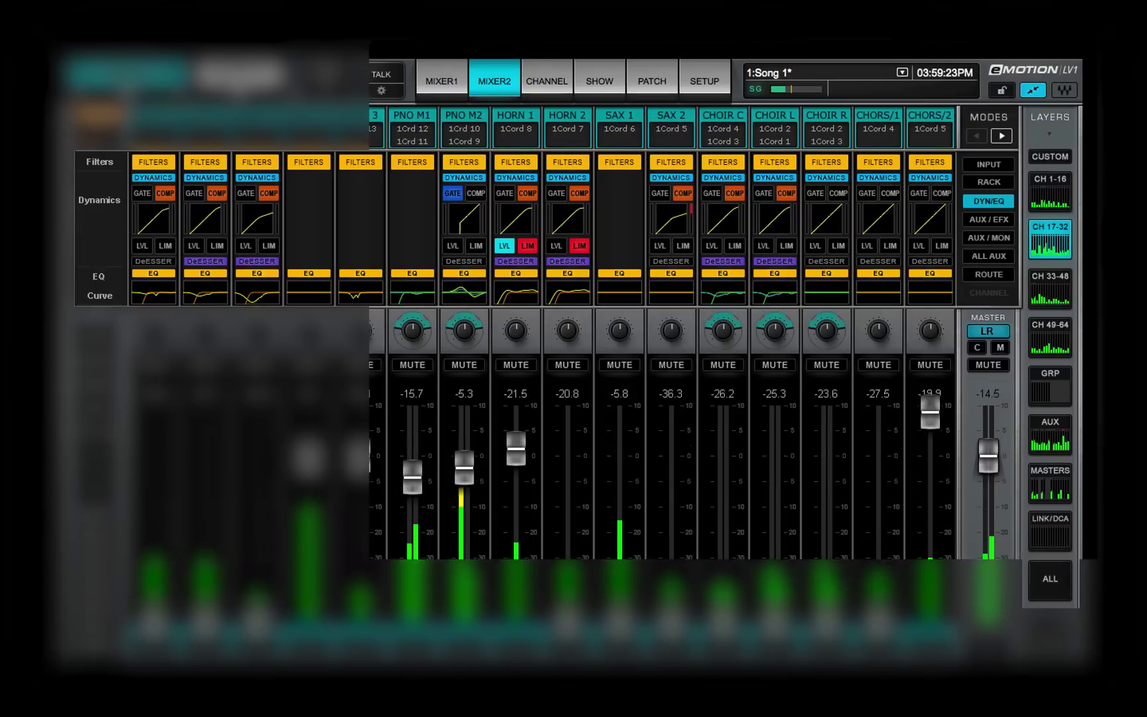
click(547, 81)
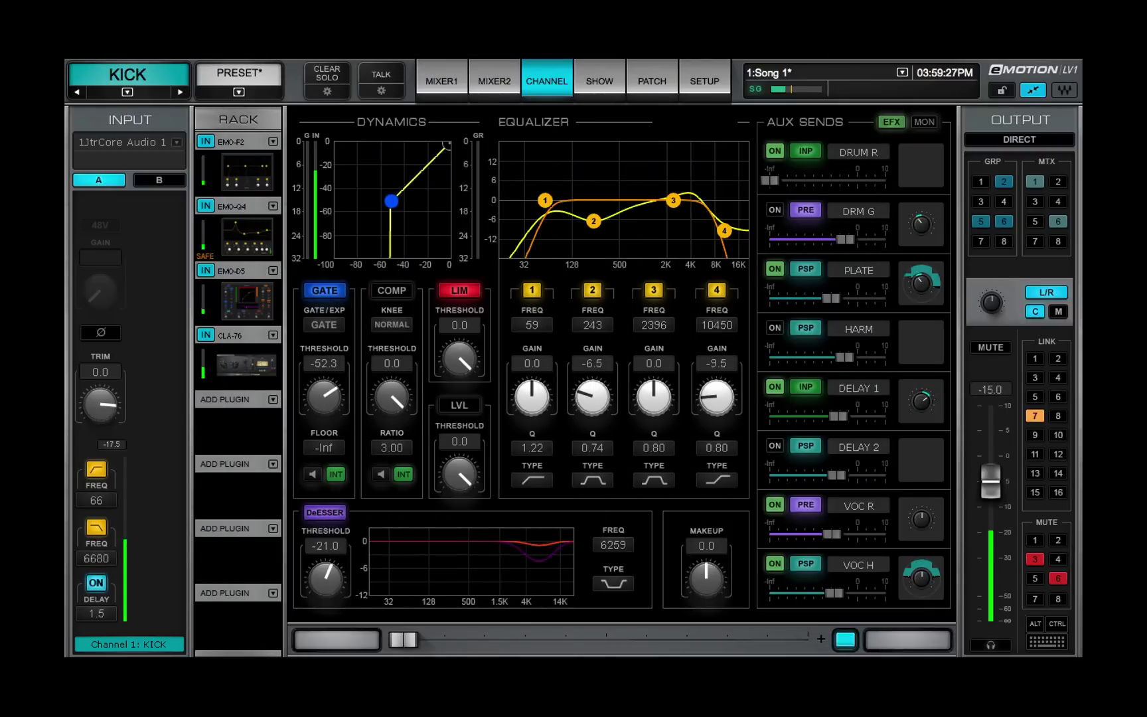
click(599, 81)
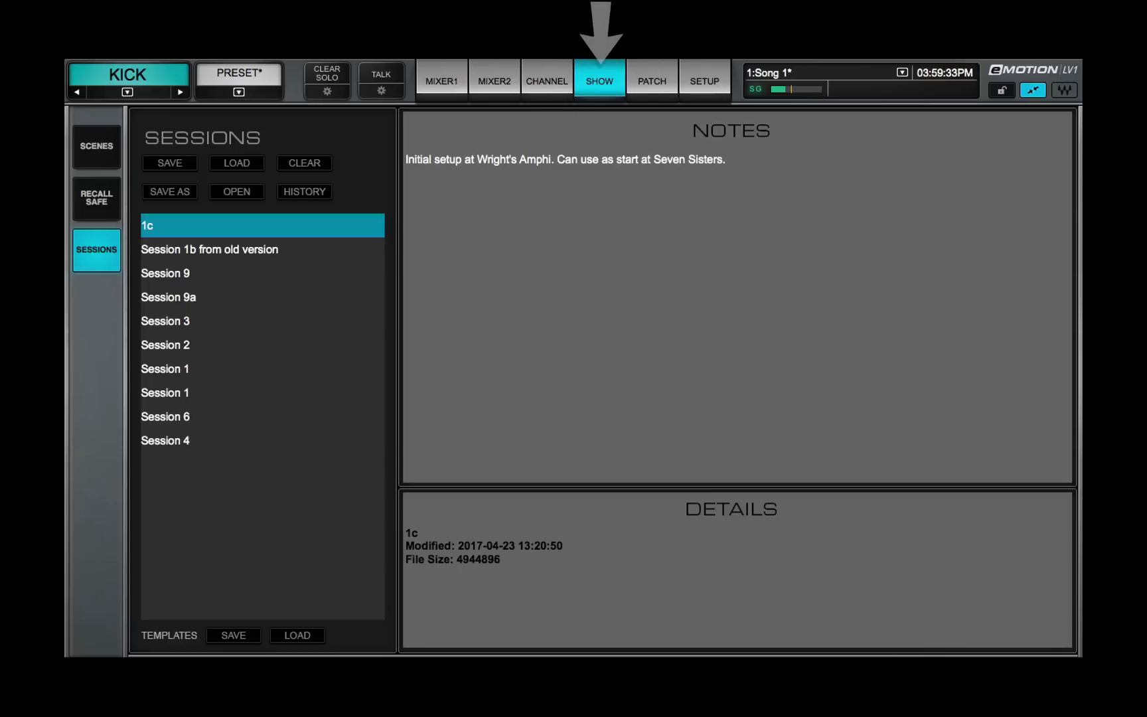
click(96, 146)
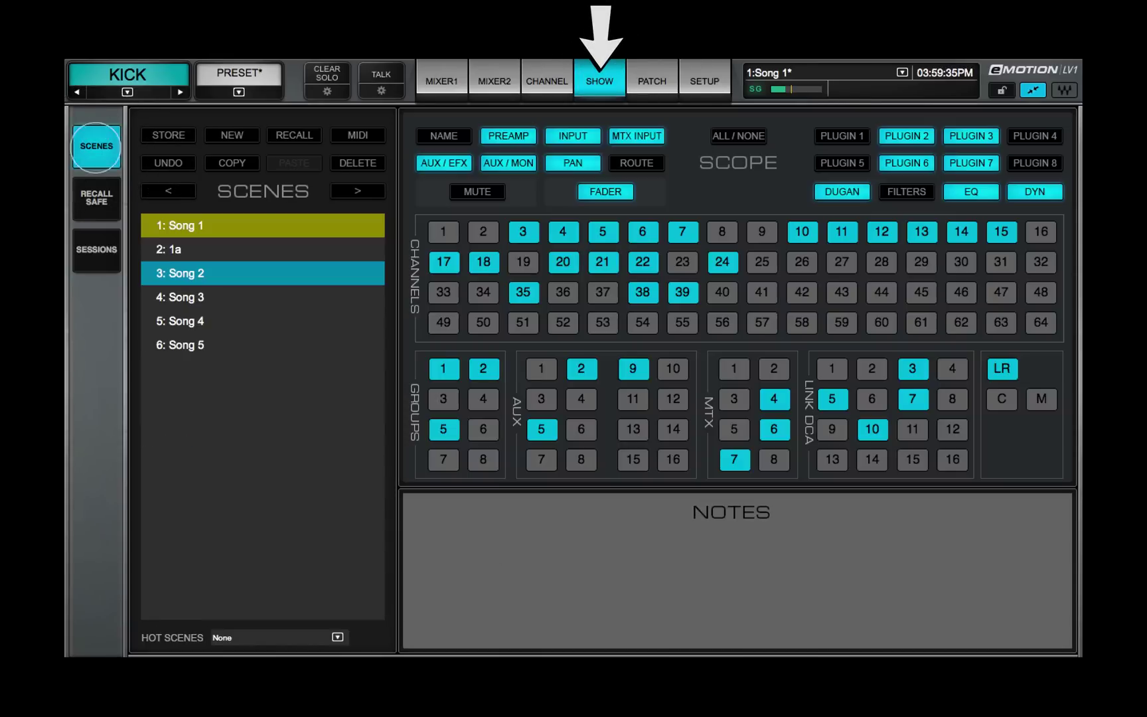
click(97, 197)
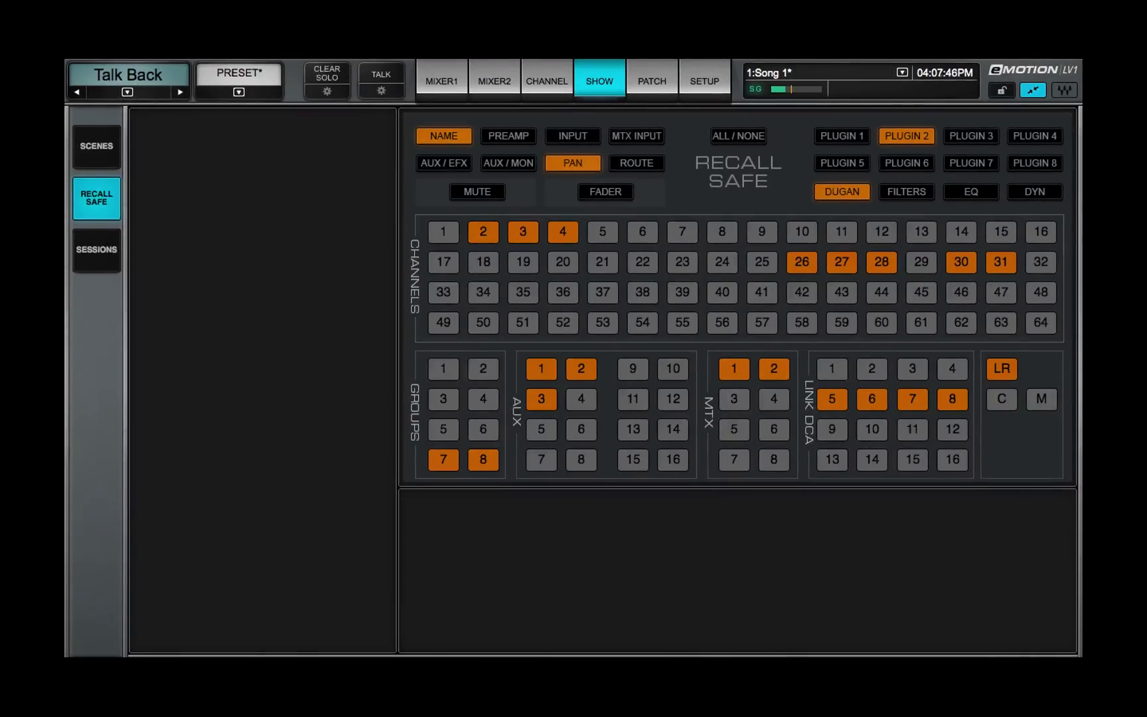
View the Store/Recall options for scene 1:Song 1*, then dismiss them
click(902, 72)
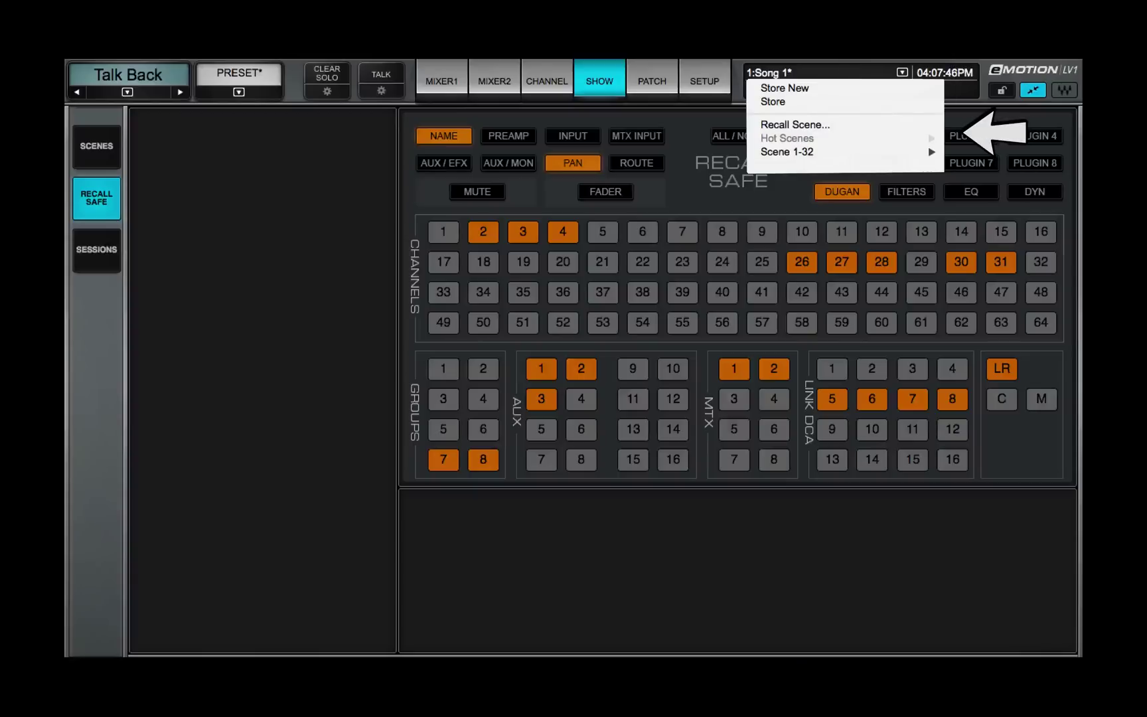
key(Escape)
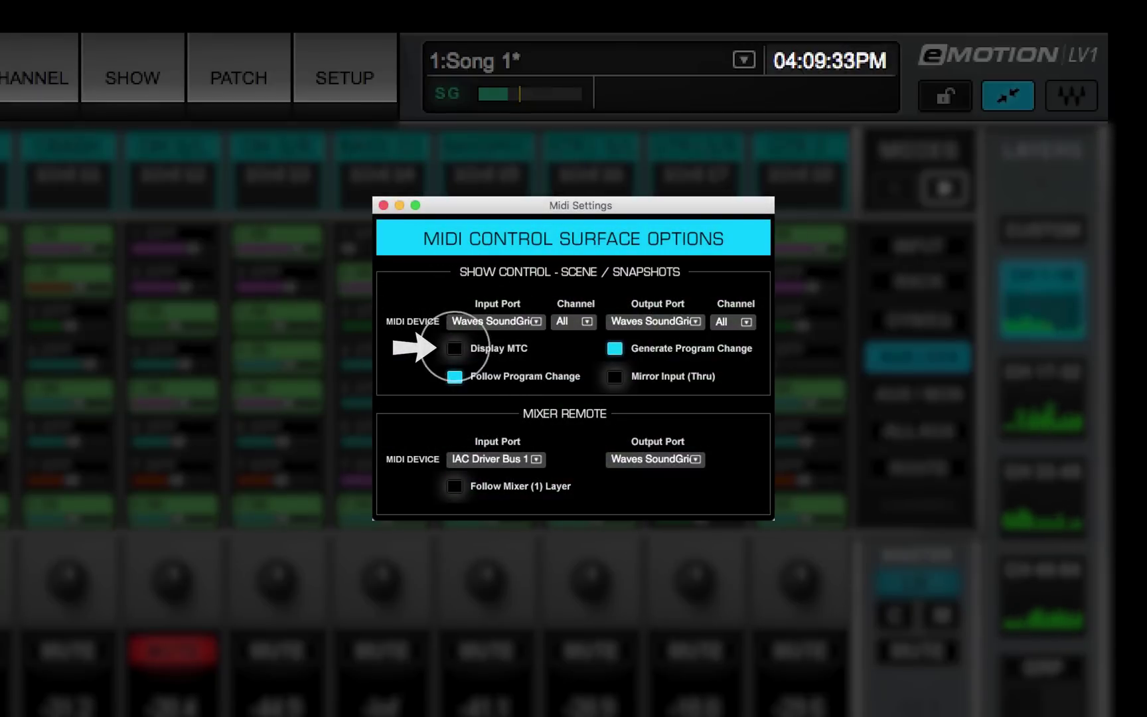
Enable Display MTC in Midi Settings and lock the mixer with the top-bar padlock
click(455, 348)
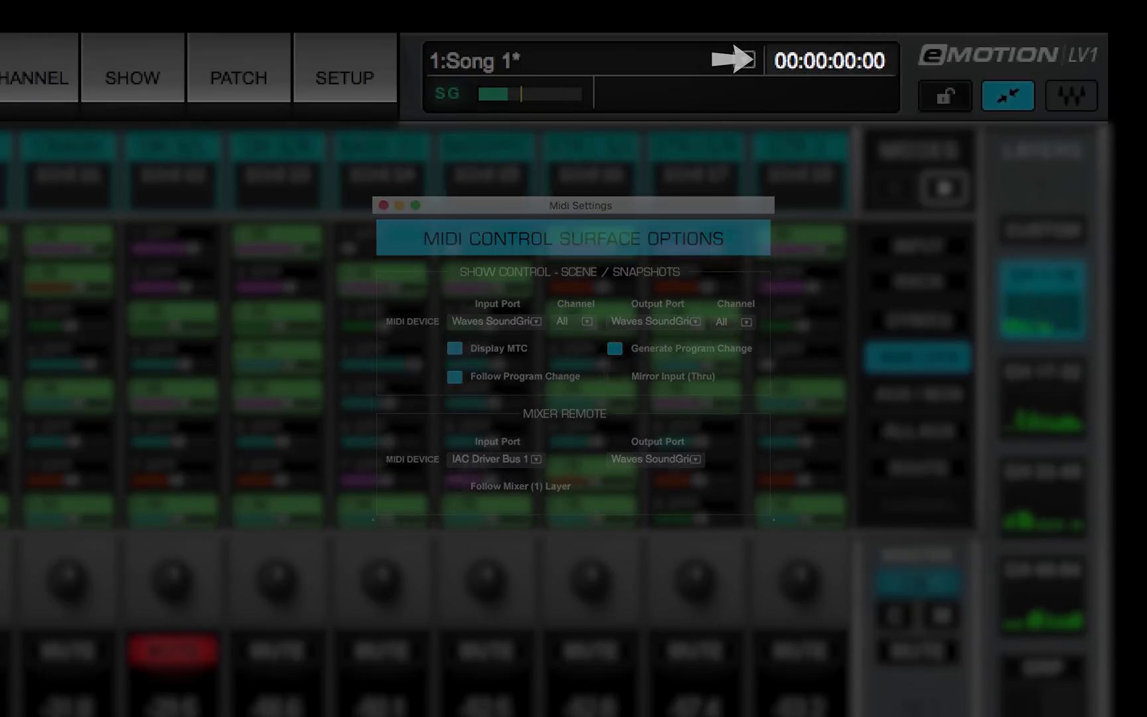
click(945, 96)
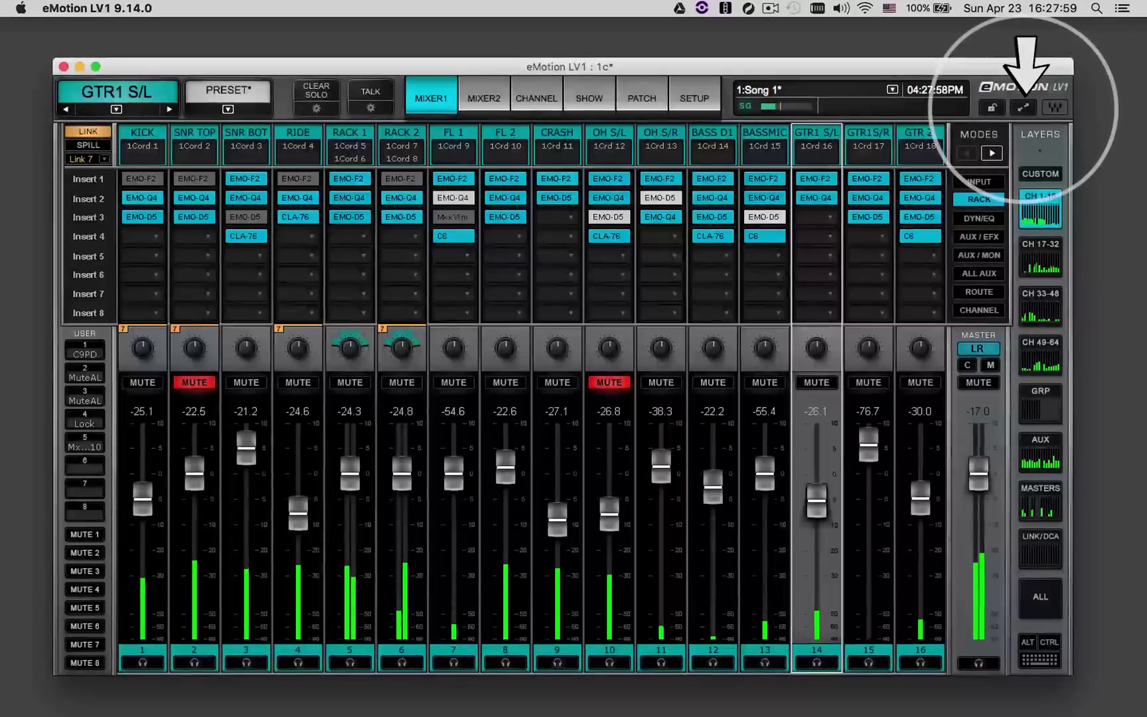
Switch the mixer to full screen and open the About window from the Waves logo
click(1025, 107)
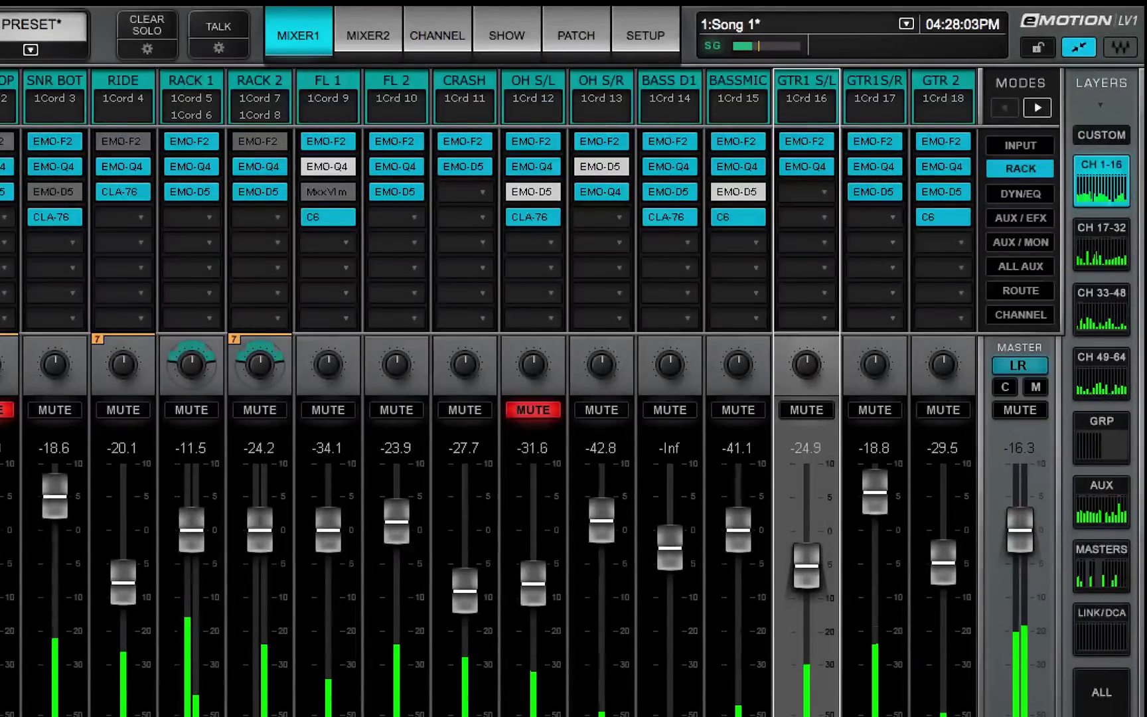
click(1120, 46)
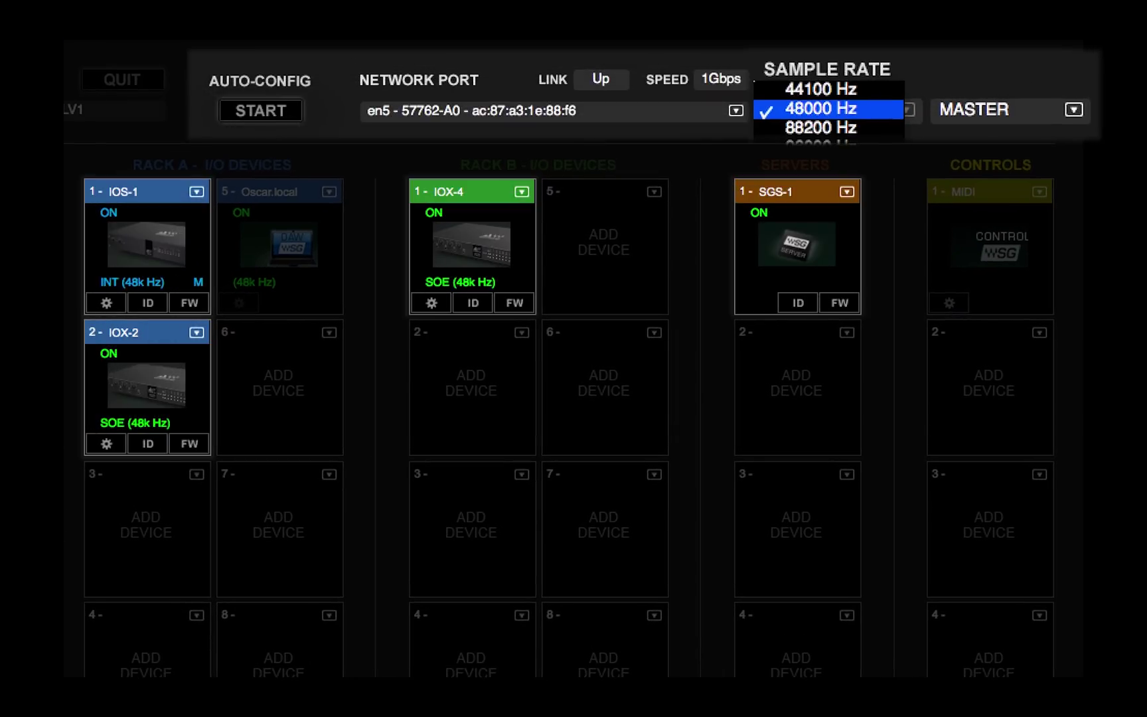
Confirm 44100 Hz as the new system sample rate
key(Return)
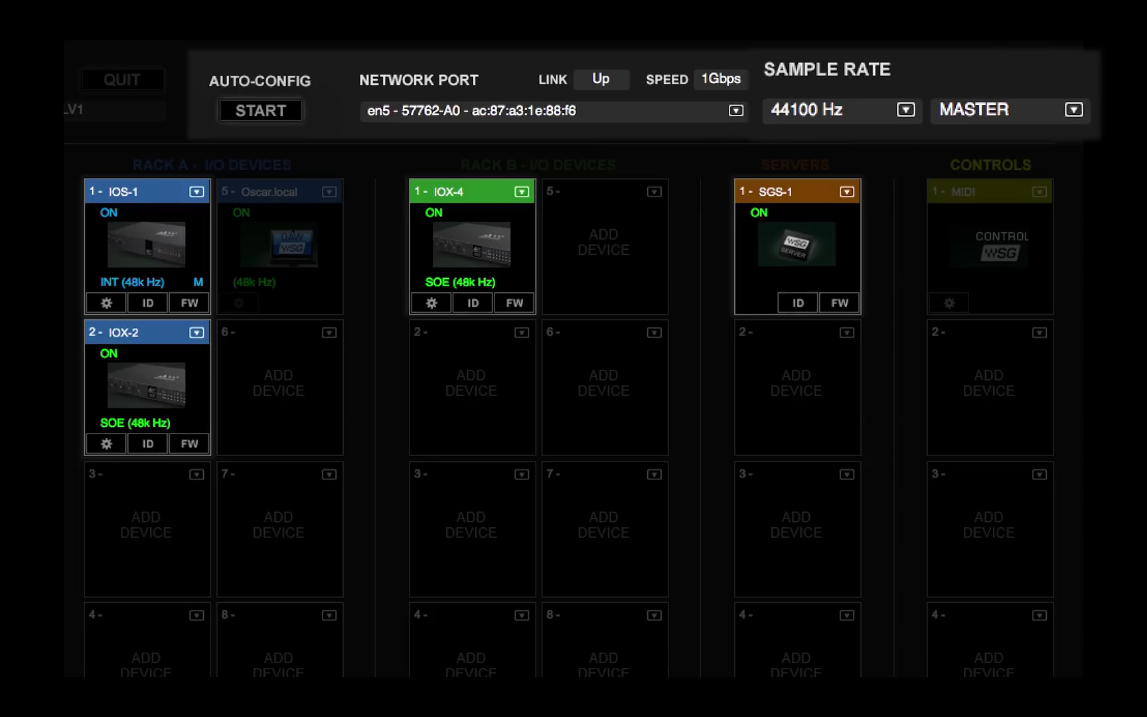